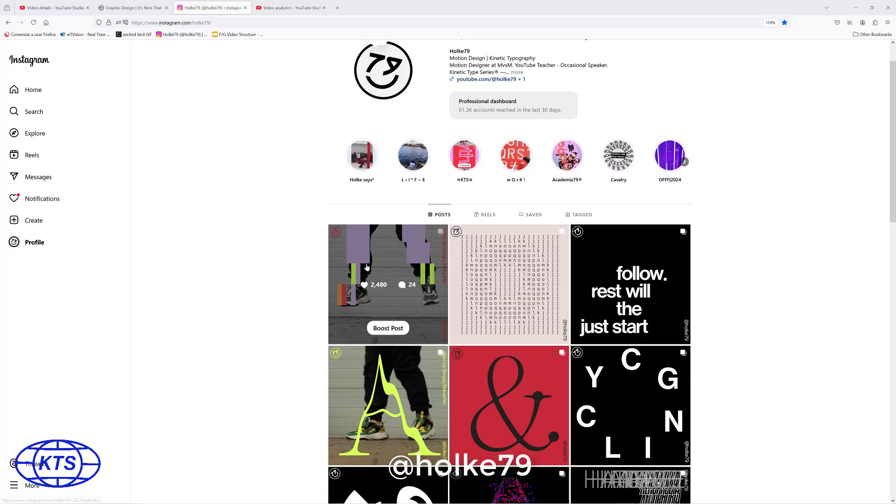
Open the first post on the Instagram profile grid to watch its dance video.
left_click(367, 266)
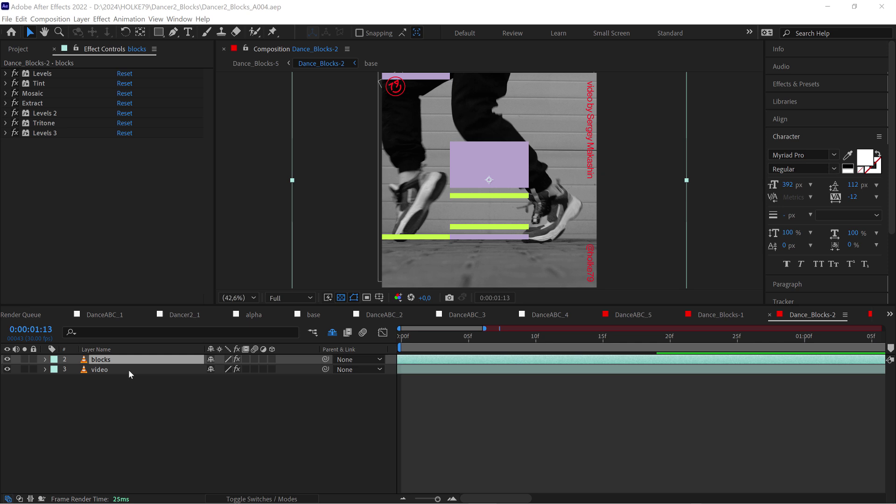
Go to frame 3, inspect each layer's effects, and solo the blocks layer.
left_click(438, 340)
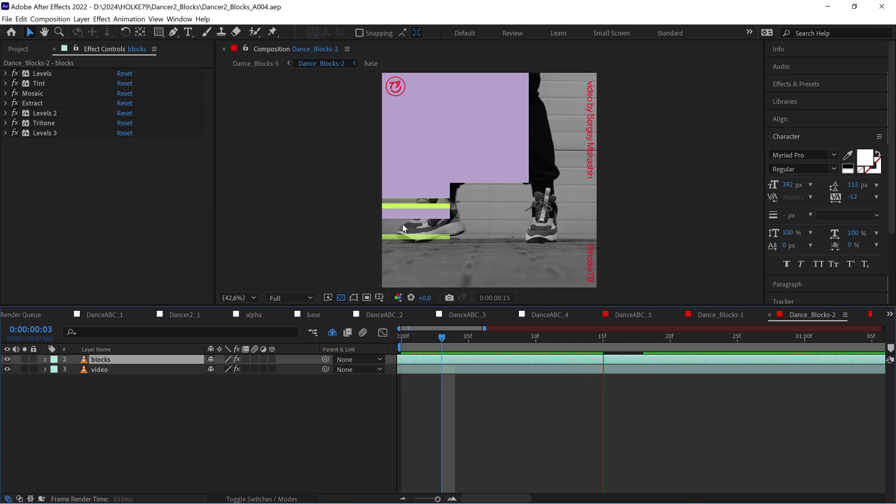
left_click(93, 371)
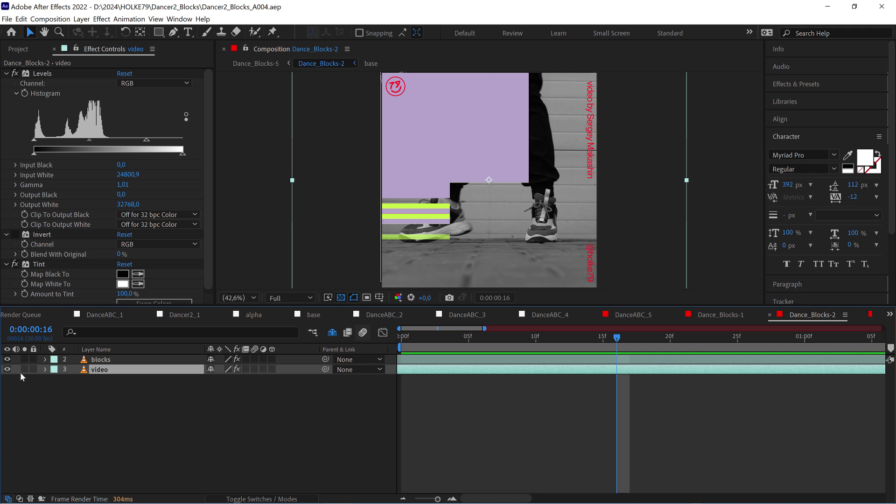
left_click(7, 359)
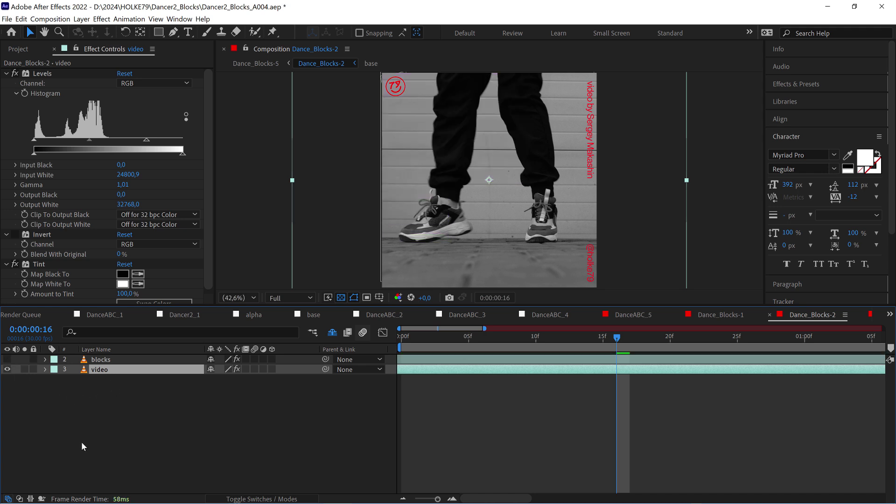
left_click(7, 359)
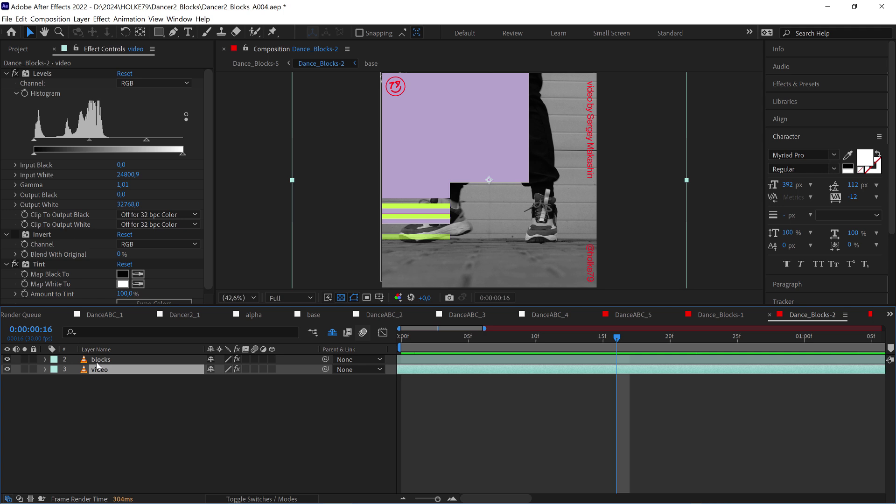
left_click(96, 361)
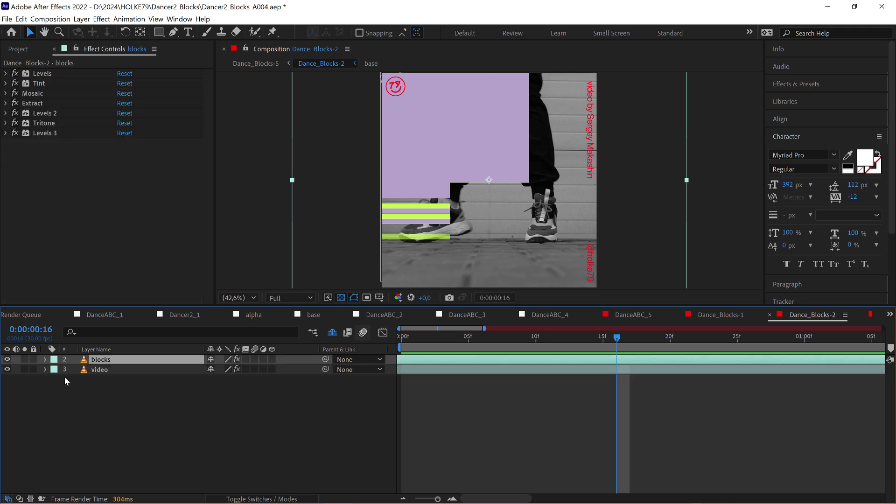
left_click(23, 361)
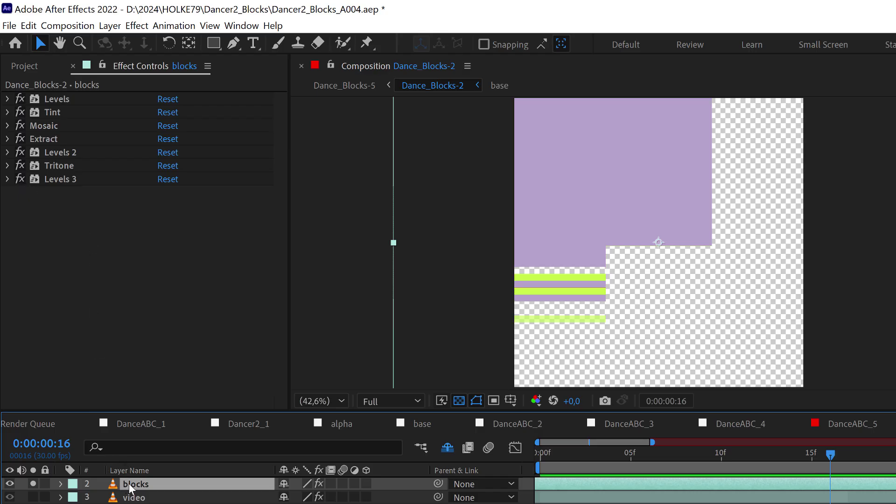
Briefly solo the video layer, return to blocks, and switch the Levels 3 effect off.
left_click(33, 497, "alt")
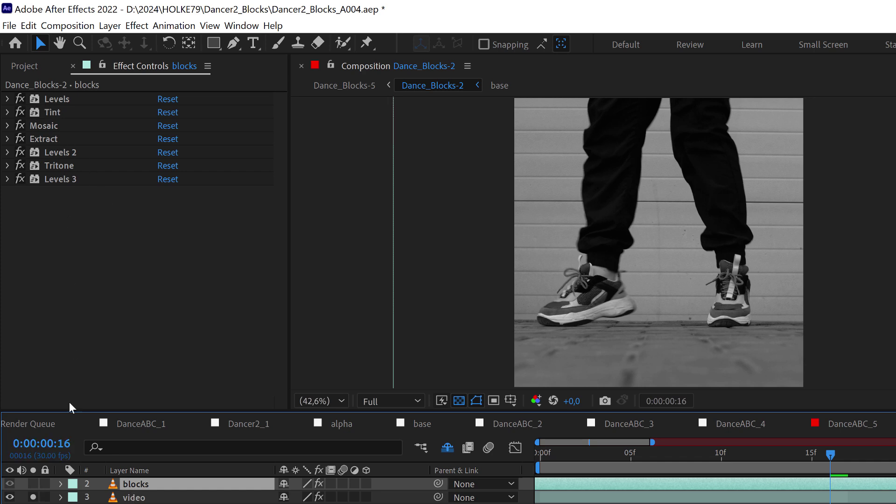
left_click(33, 484, "alt")
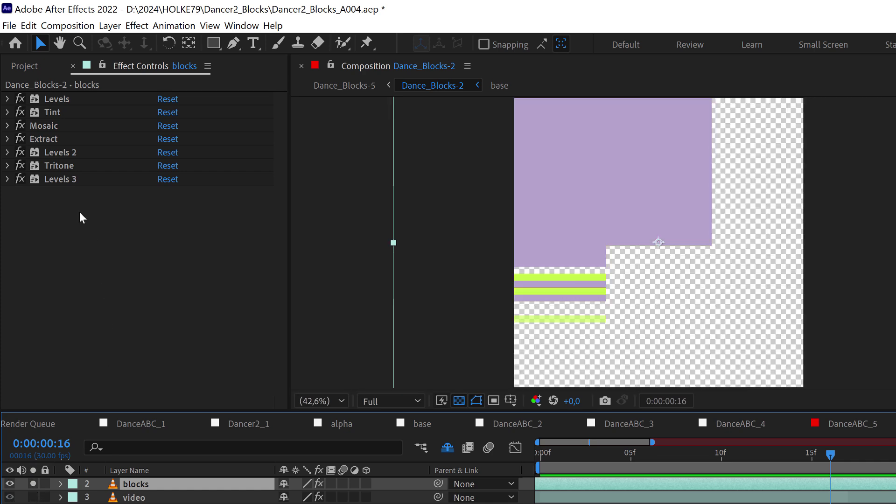
left_click(57, 179)
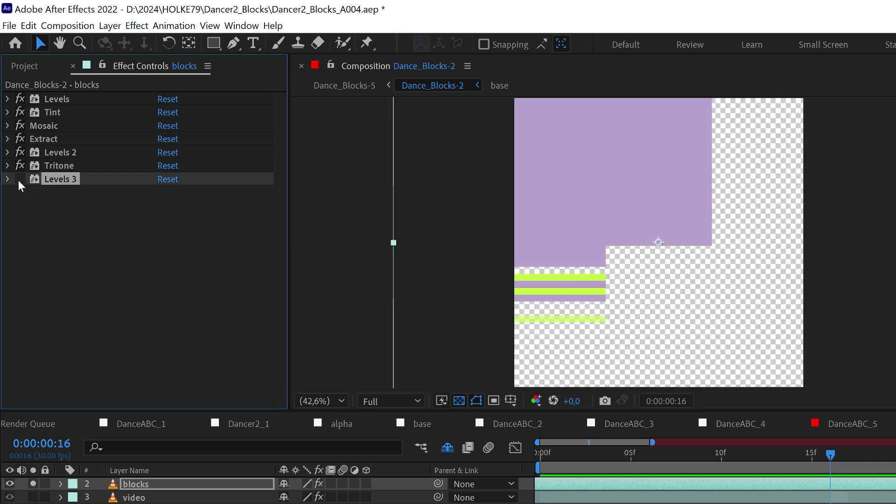
left_click(20, 181)
left_click(20, 179)
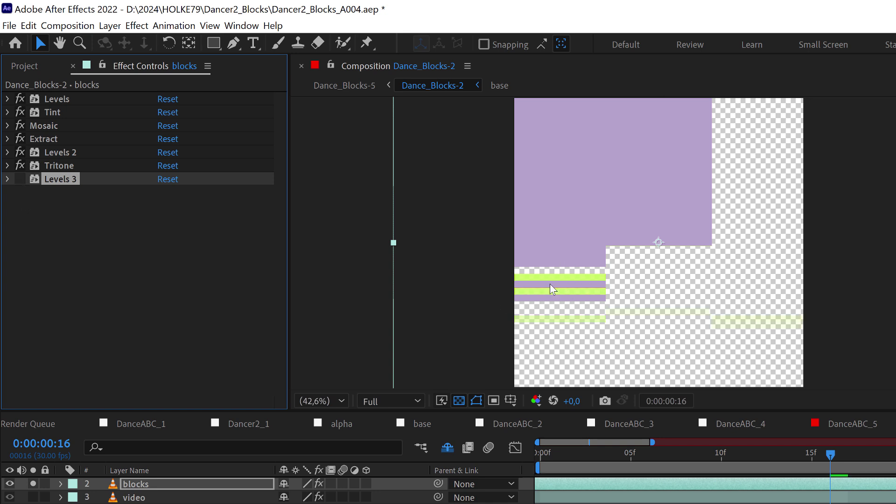
Disable the Tritone, Extract, Mosaic and Tint effects to reveal the original colour footage.
left_click(20, 166)
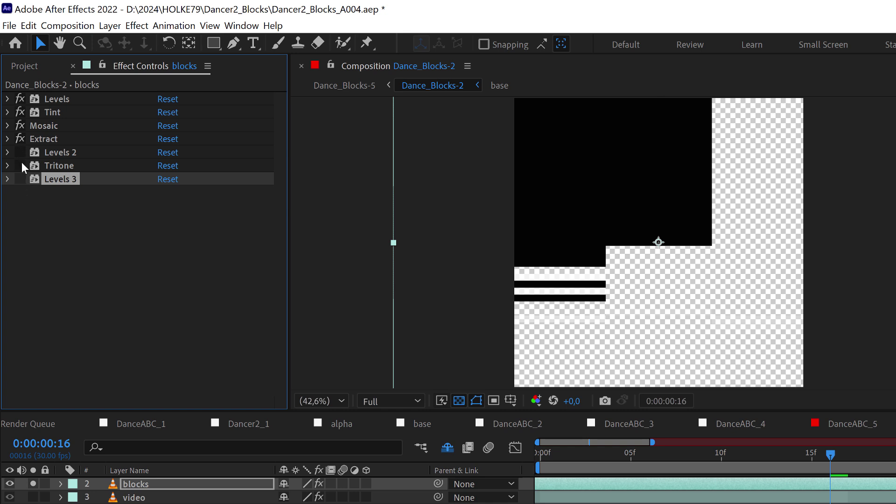
left_click(20, 139)
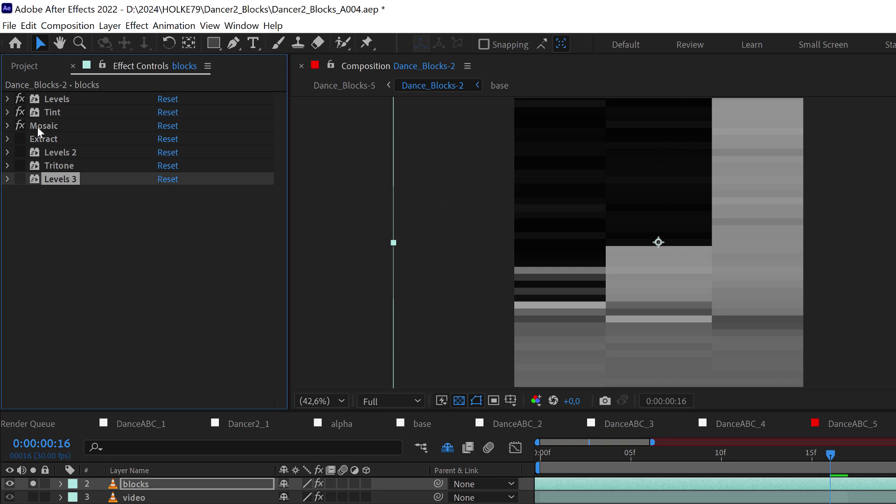
left_click(21, 125)
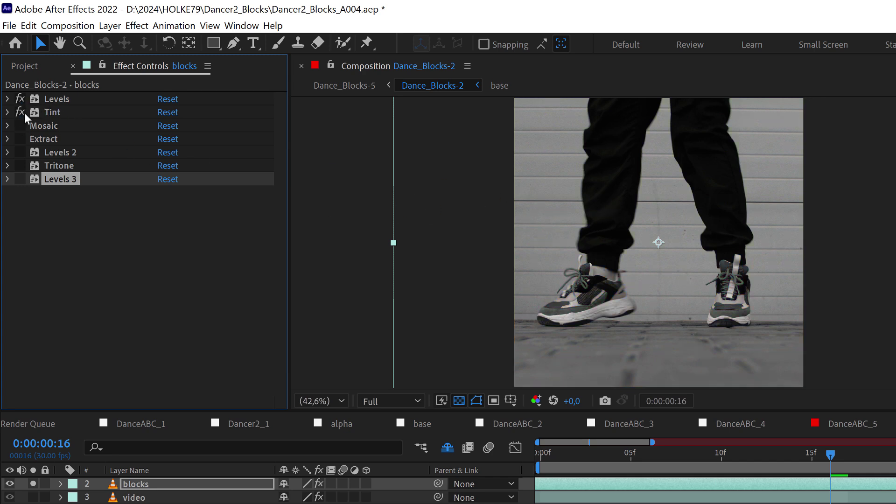
left_click(21, 99)
Toggle Levels off and back on, then re-enable Mosaic for grey blocks.
left_click(21, 99)
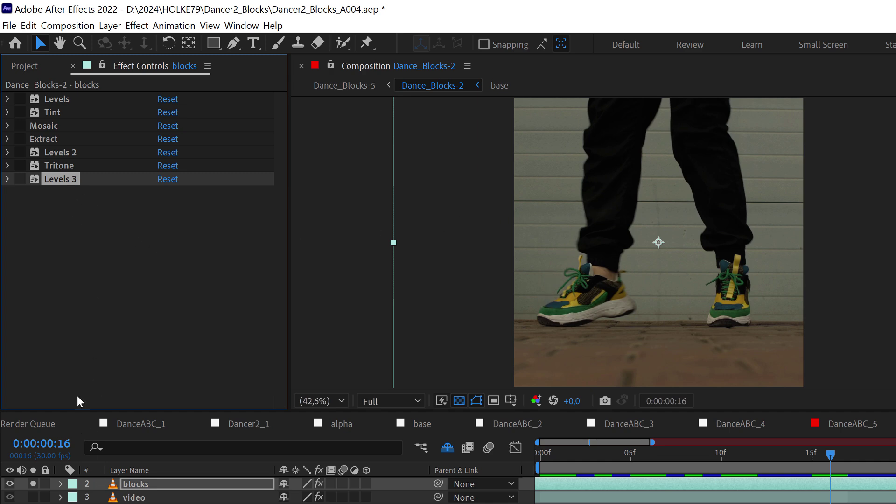
left_click(19, 98)
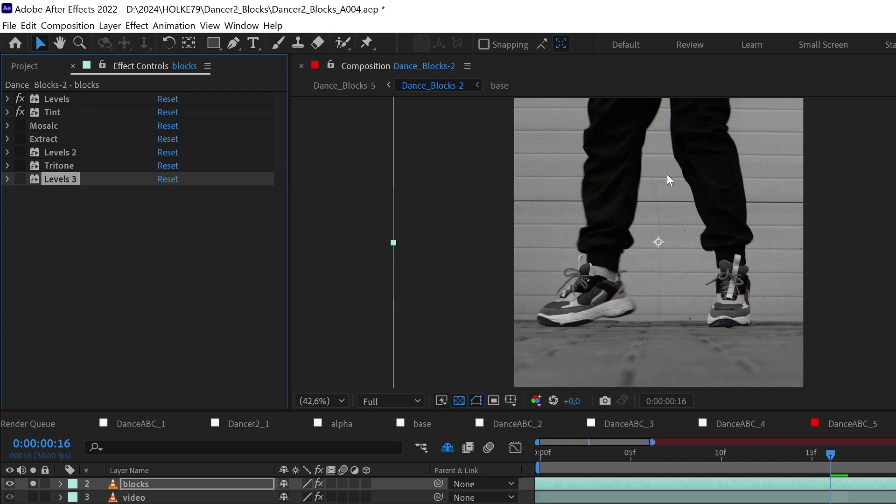
left_click(19, 126)
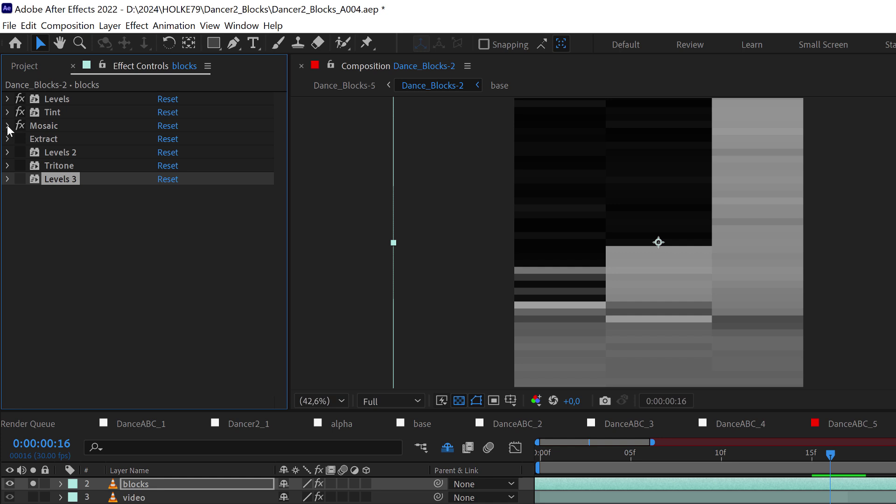
Expand Mosaic and set Horizontal Blocks to 10 and Vertical Blocks to 55.
left_click(7, 125)
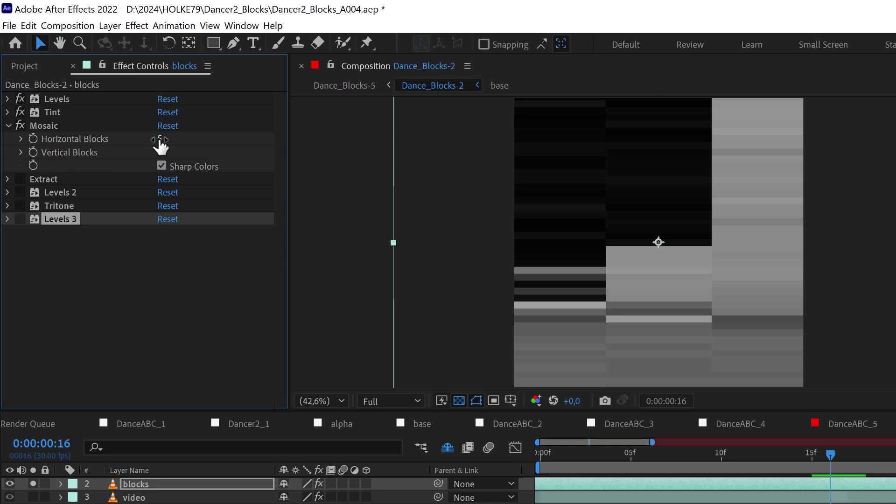
left_click_drag(160, 139, 167, 140)
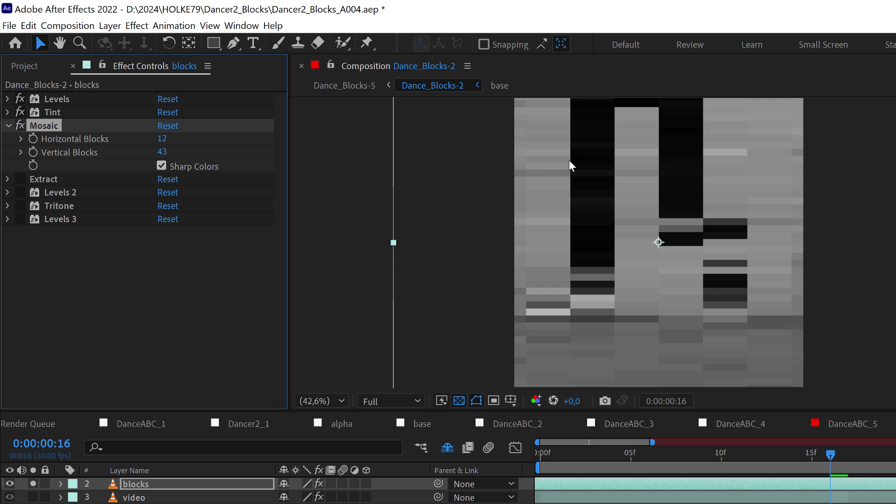
left_click_drag(161, 139, 158, 140)
left_click(160, 139)
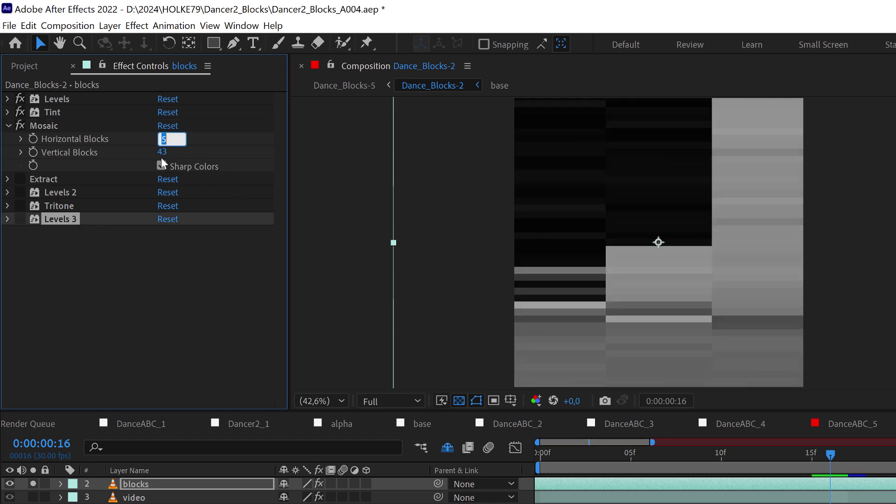
type("10")
key("Return")
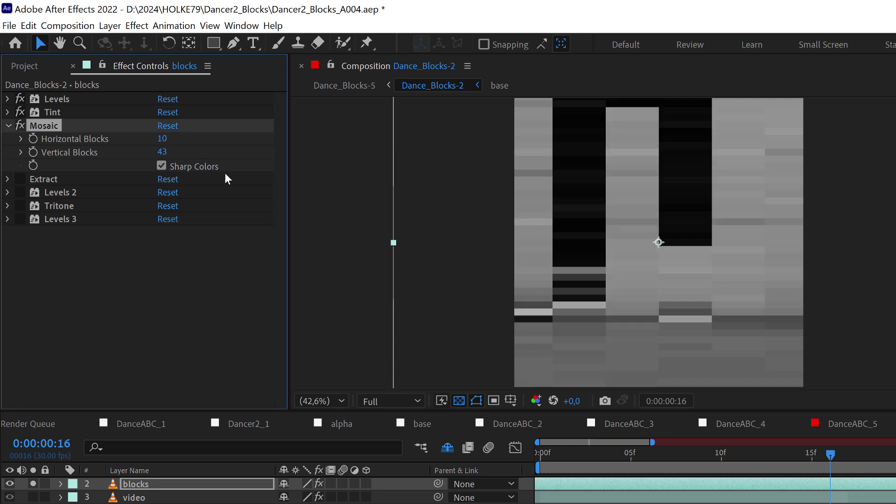
left_click(167, 150)
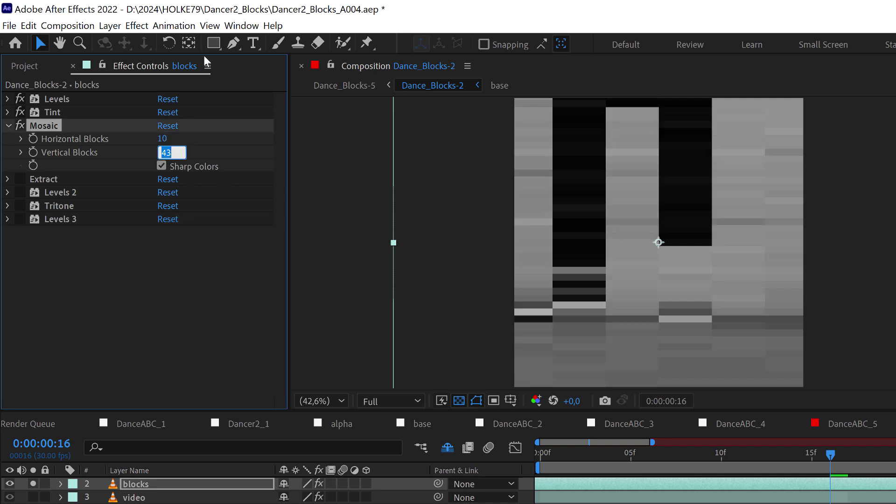
type("55")
key("Return")
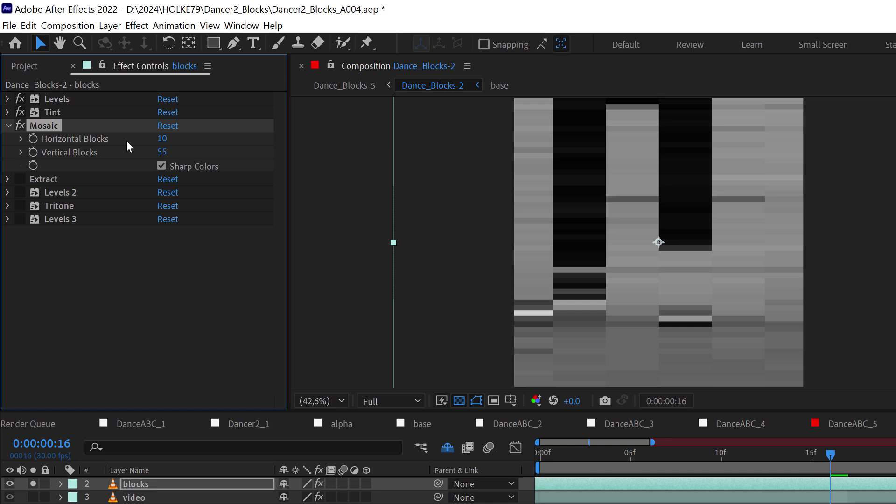
Turn off Mosaic's Sharp Colors, then enable Extract keeping Luminance as its channel.
left_click(161, 166)
left_click(20, 179)
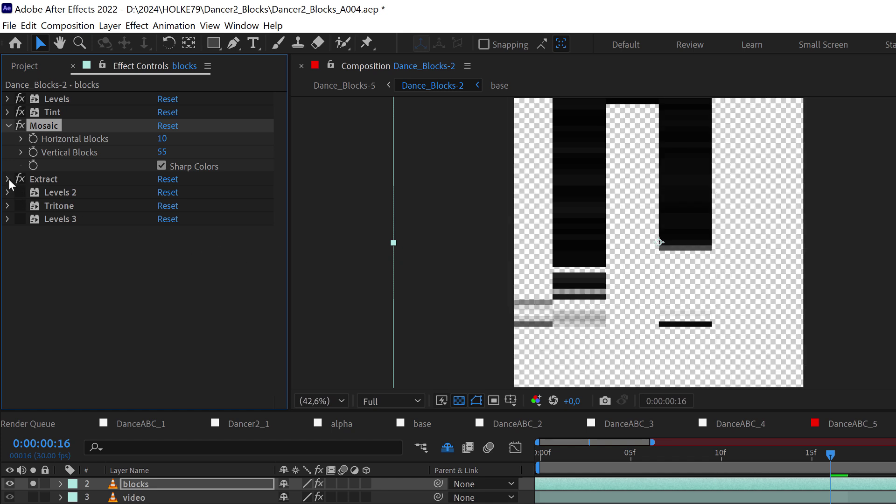
left_click(8, 178)
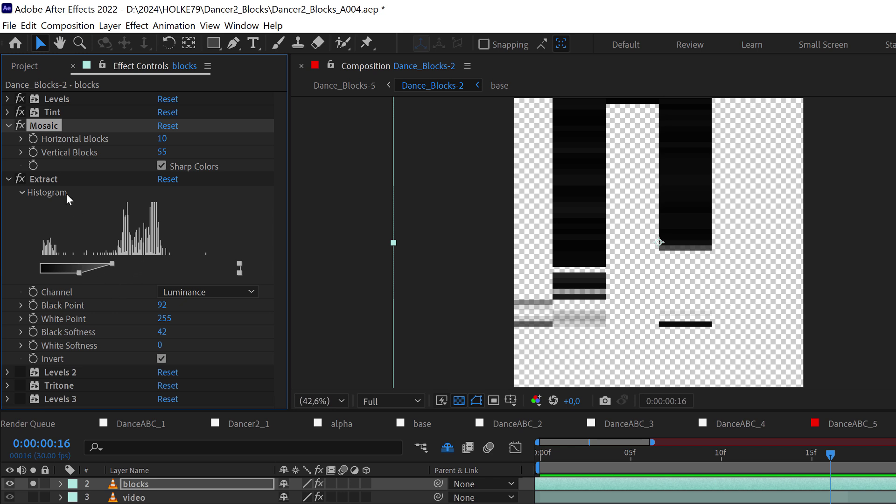
left_click(195, 293)
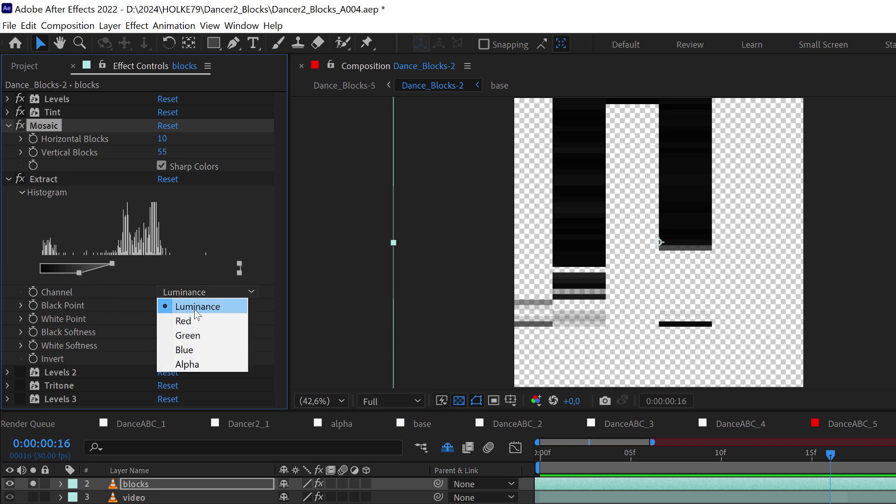
left_click(134, 310)
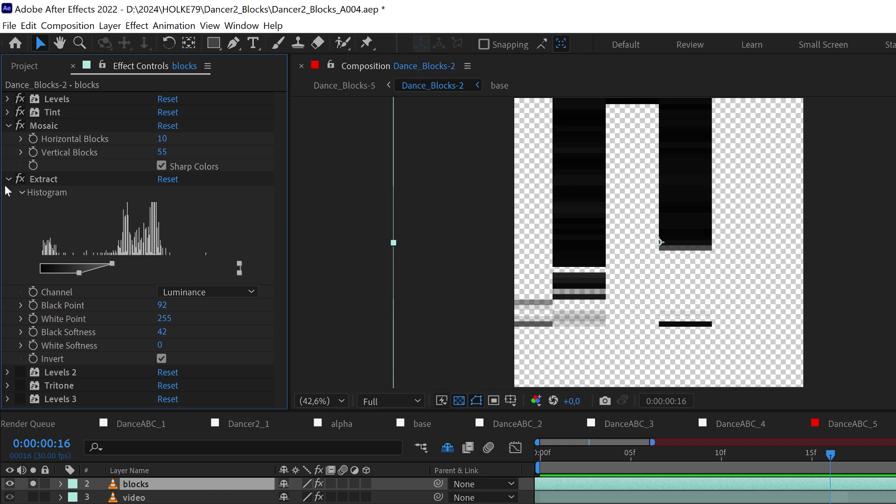
left_click(8, 125)
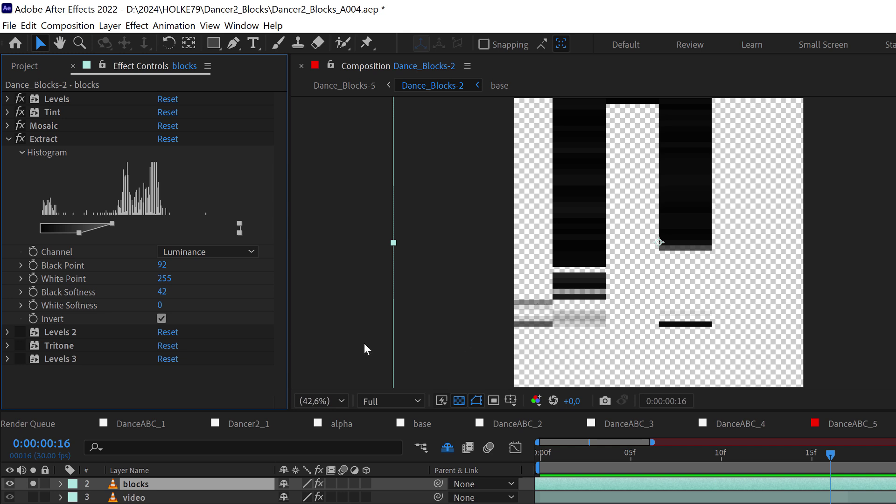
Enable Levels 2 and Tritone, review their settings, and scrub back to an earlier frame.
left_click(7, 139)
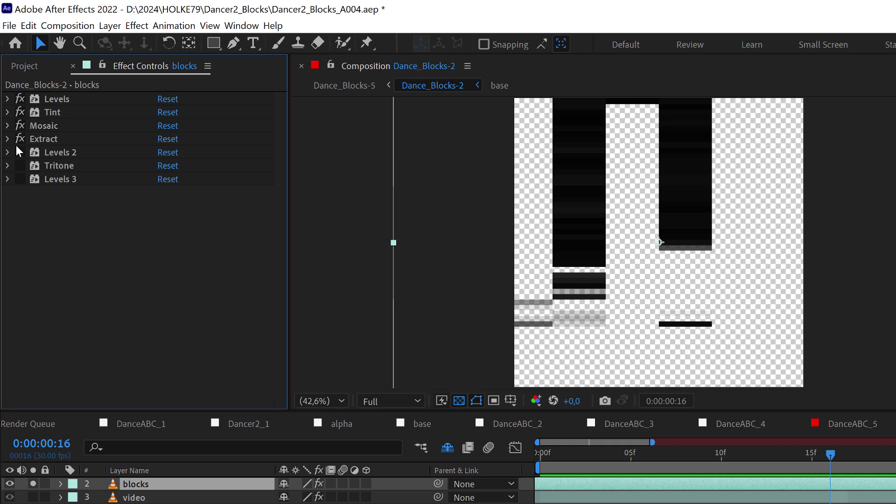
left_click(20, 153)
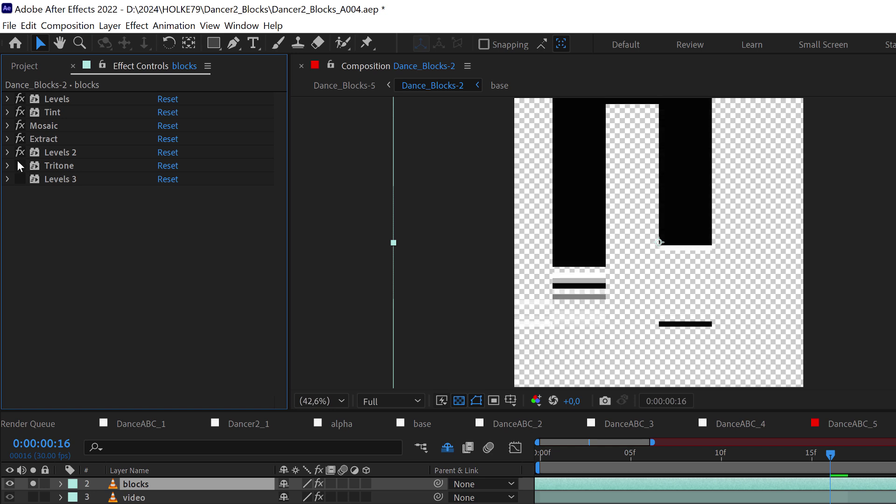
left_click(8, 153)
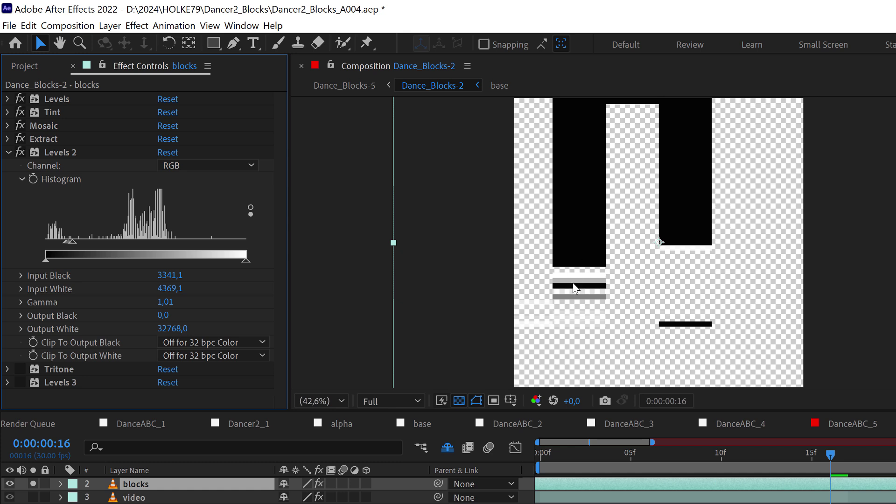
left_click(8, 151)
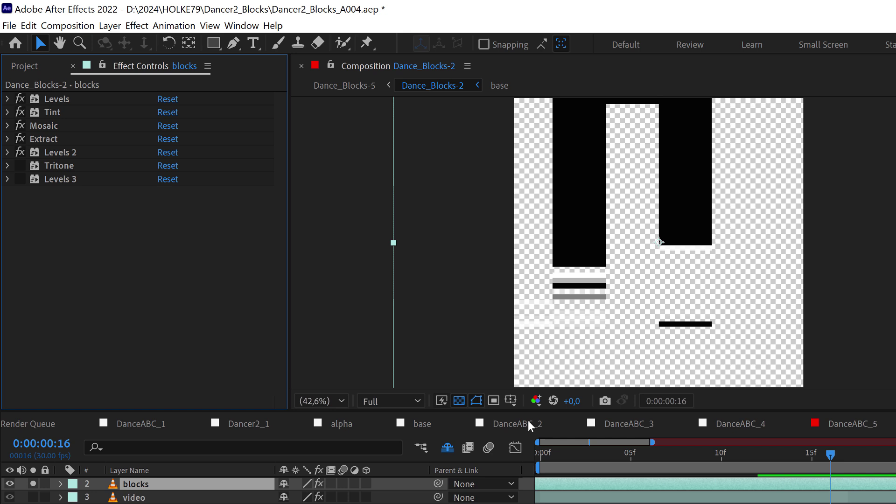
left_click(21, 166)
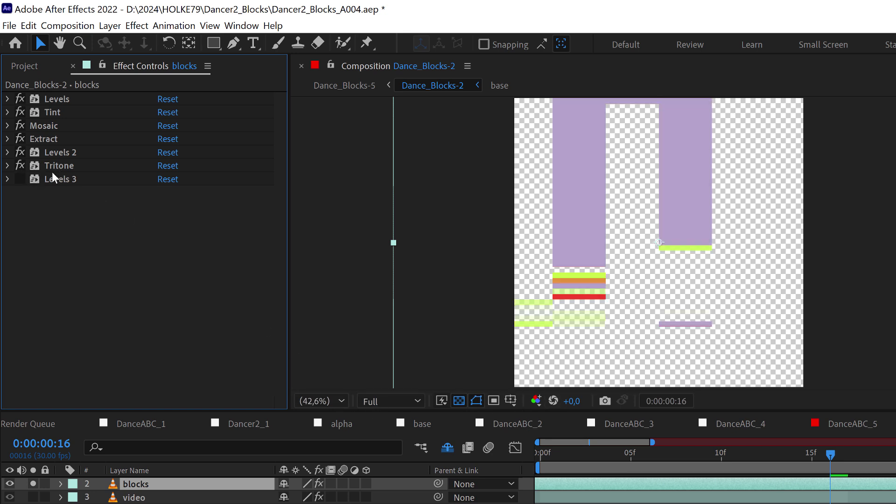
left_click(11, 167)
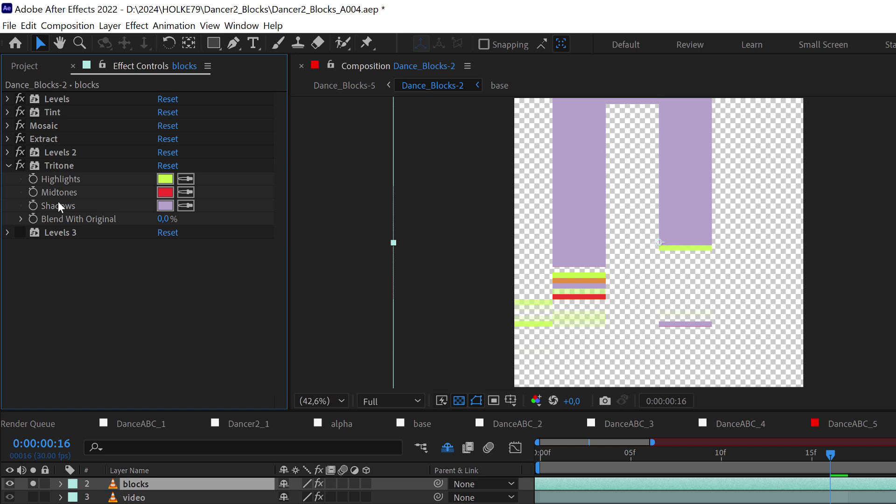
left_click_drag(580, 453, 684, 472)
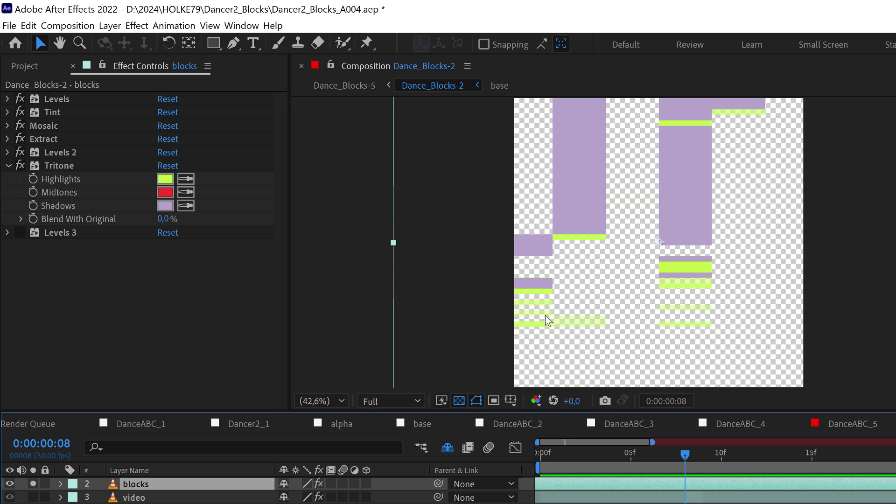
Enable Levels 3 with Alpha as its channel, then collapse Levels 3 and Tritone.
left_click(20, 233)
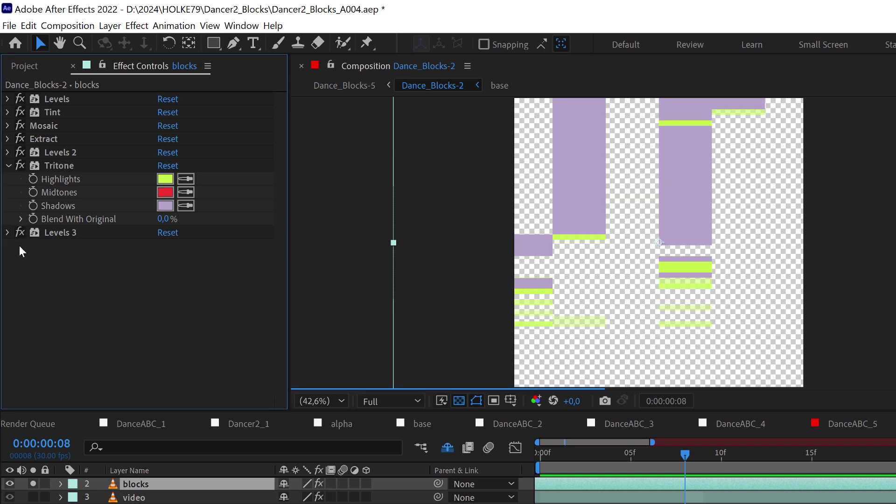
left_click(7, 233)
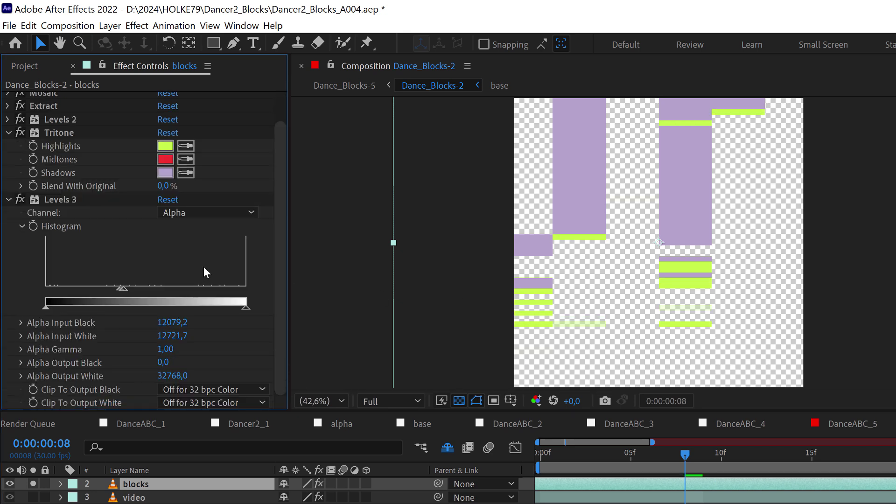
left_click(185, 213)
left_click(117, 256)
left_click(9, 200)
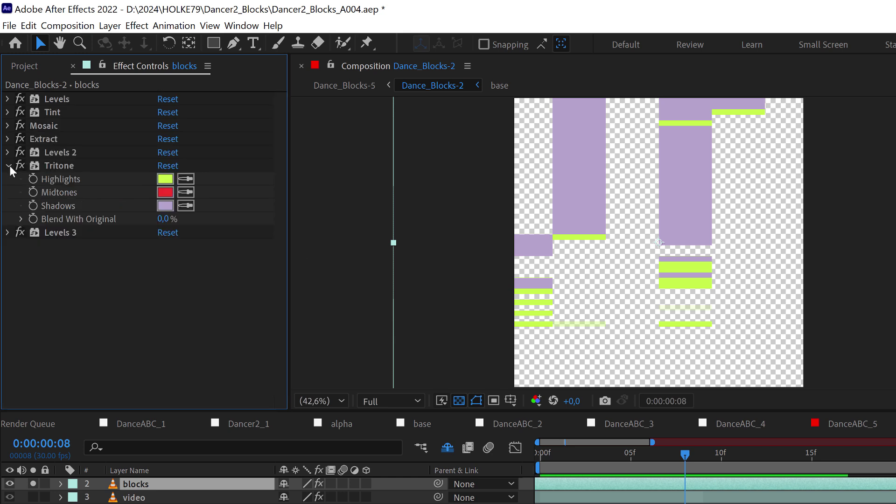
left_click(9, 166)
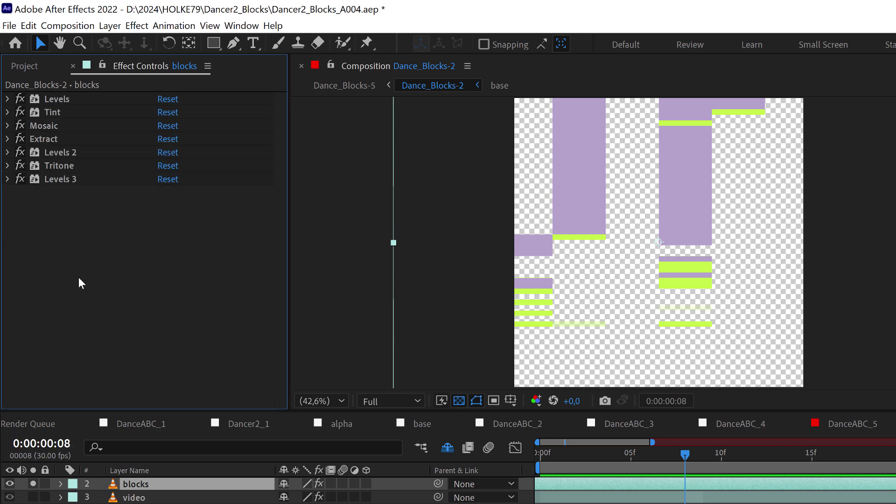
Review the Mosaic settings and select each effect in turn, expanding Extract.
left_click(7, 125)
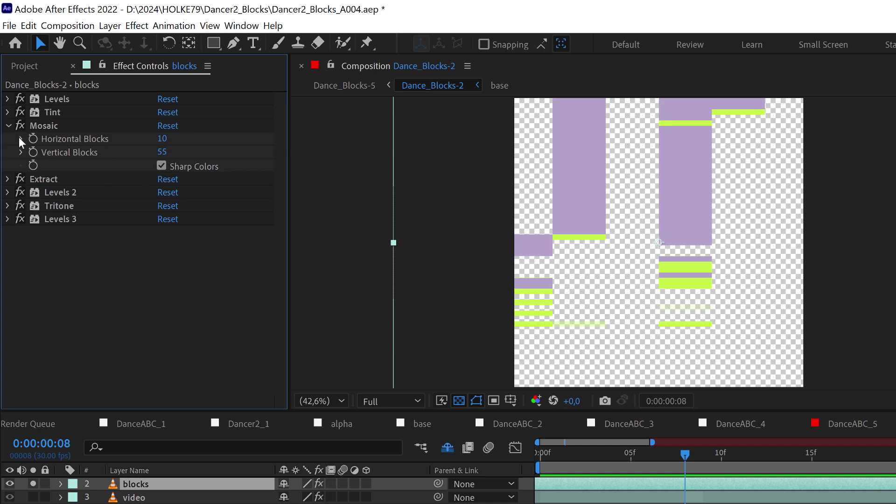
left_click(8, 126)
left_click(48, 99)
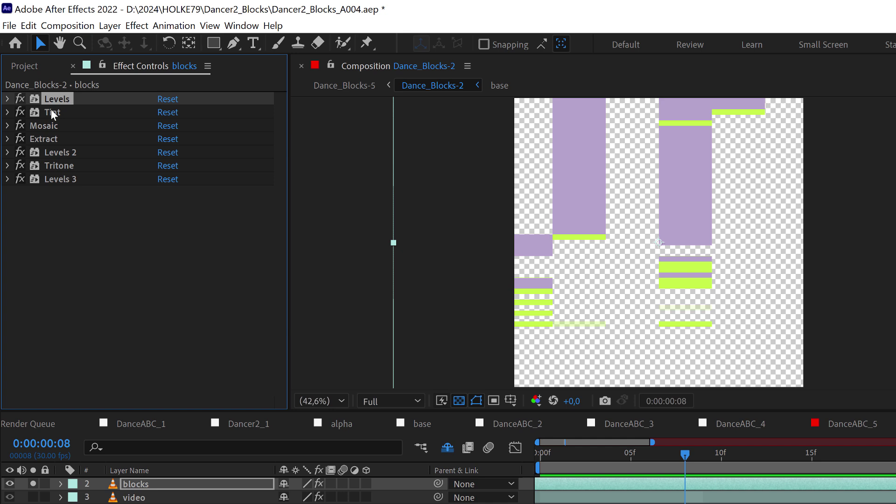
left_click(51, 111)
left_click(52, 126)
left_click(51, 138)
left_click(55, 153)
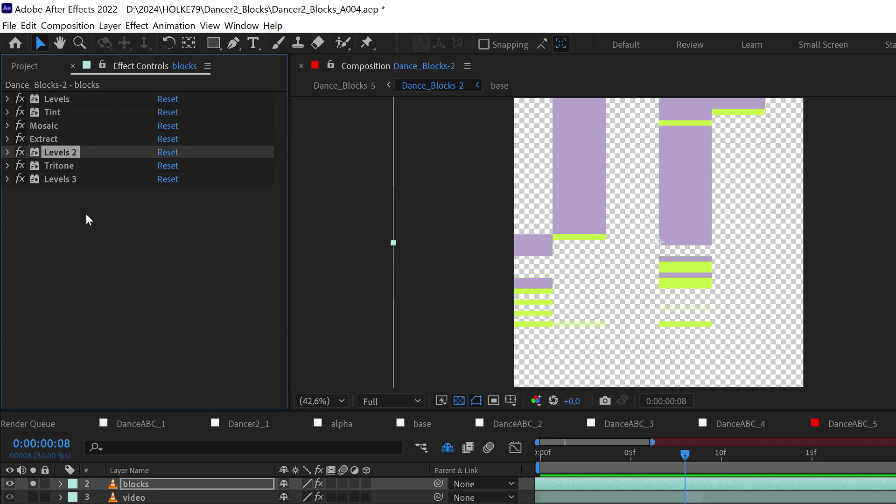
left_click(7, 139)
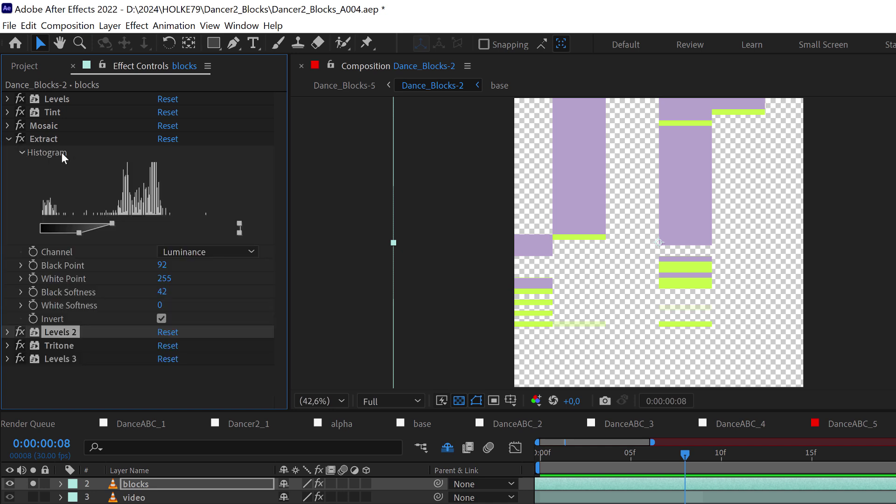
left_click(47, 139)
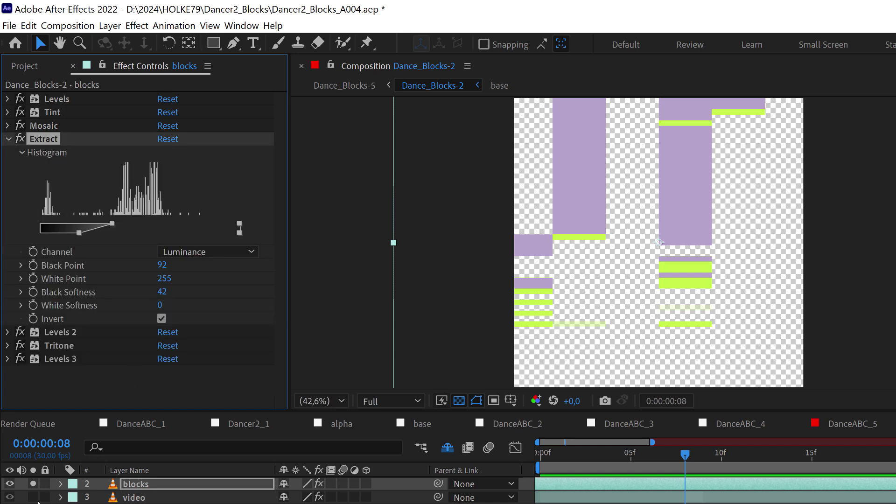
Unsolo the blocks layer to show the dancer video beneath, then play the preview.
left_click(33, 484)
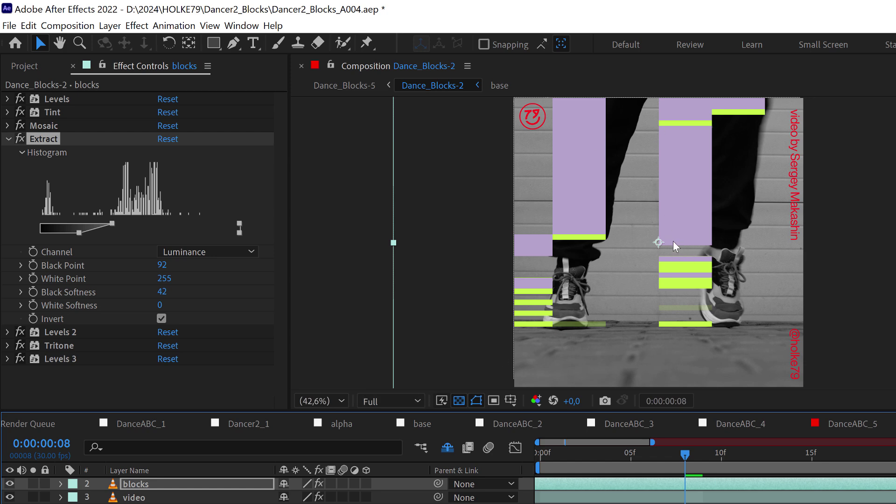
key("space")
left_click_drag(630, 249, 606, 247)
key("space")
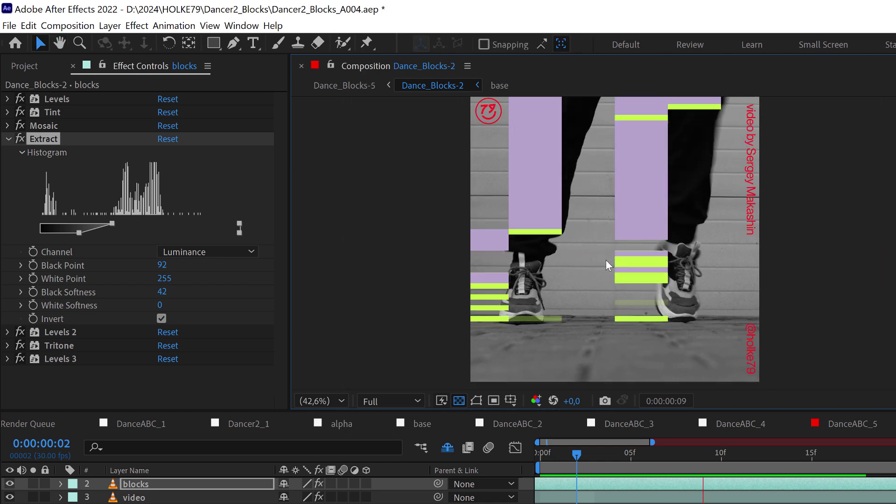